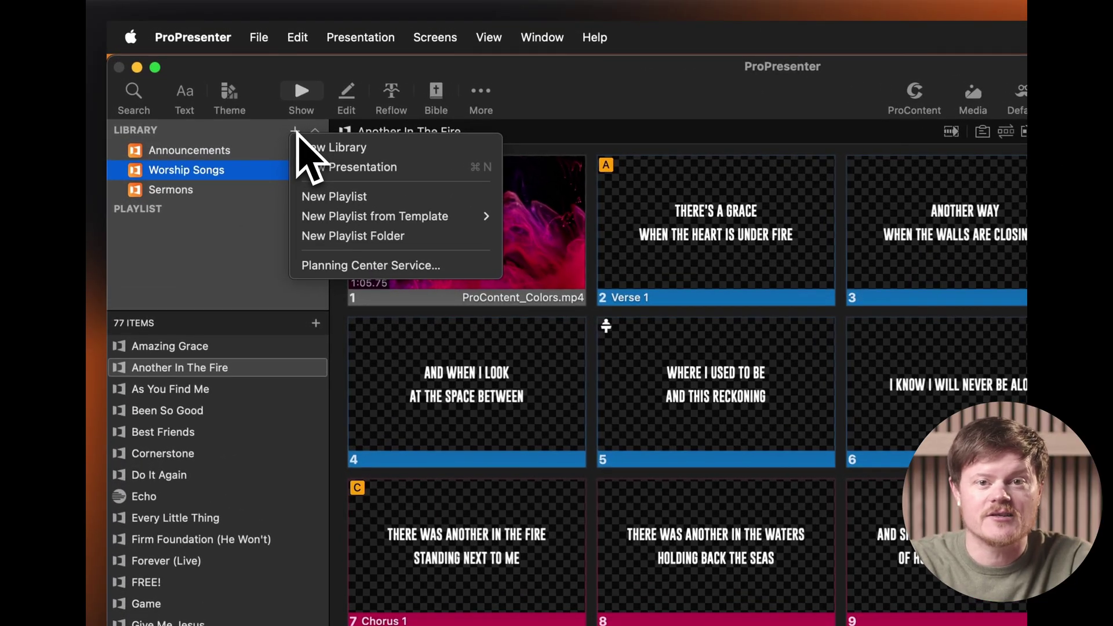
Step: Create a new empty playlist named 'Sunday AM Service'
{"action": "left_click", "coordinate": [312, 198]}
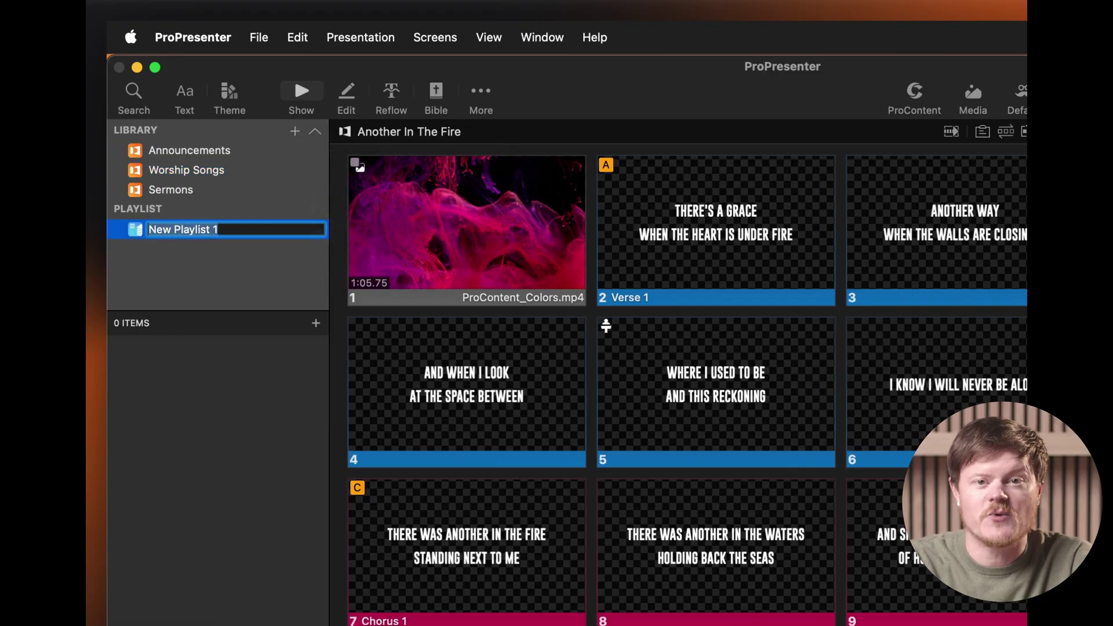
{"action": "type", "text": "Sunday AM Servi"}
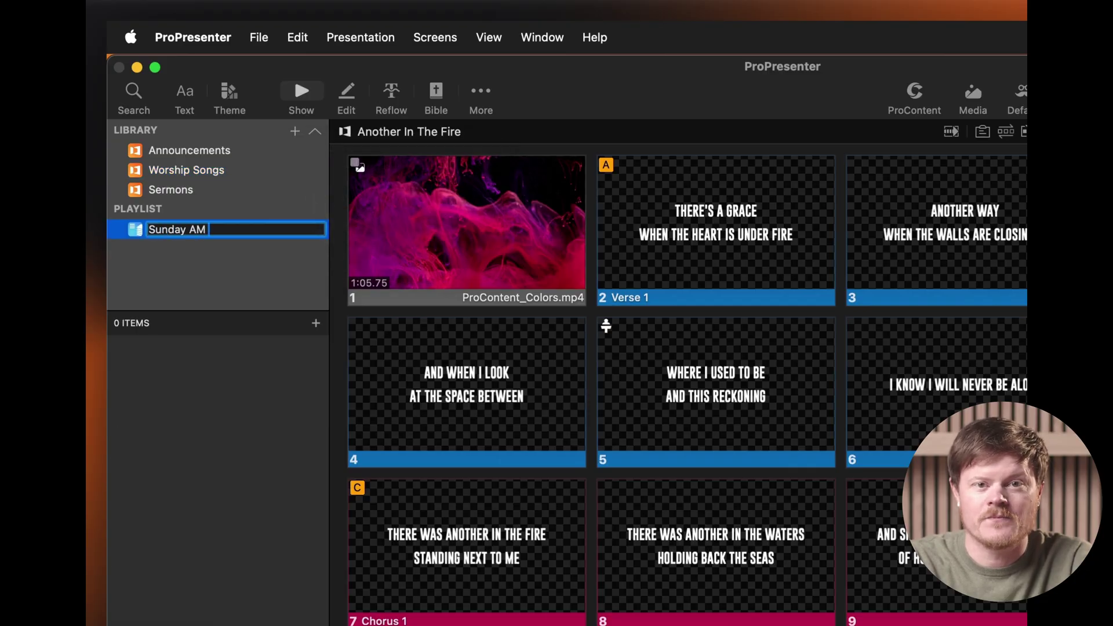
{"action": "type", "text": "ce"}
{"action": "key", "text": "Return"}
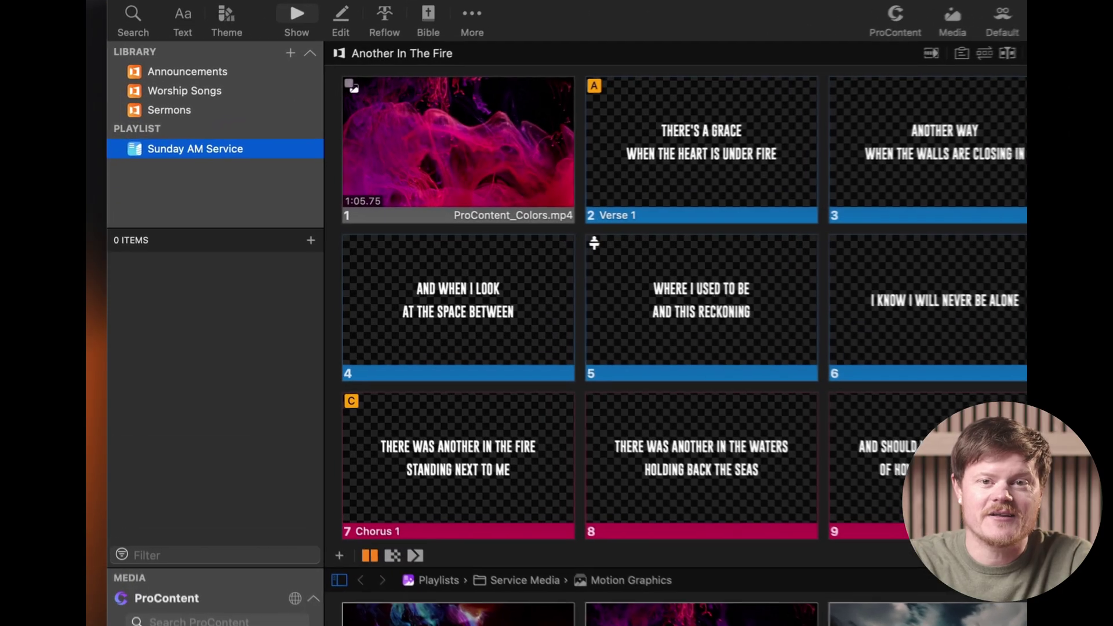
Step: Add a section header to the playlist and name it 'Pre-Service'
{"action": "left_click", "coordinate": [245, 222]}
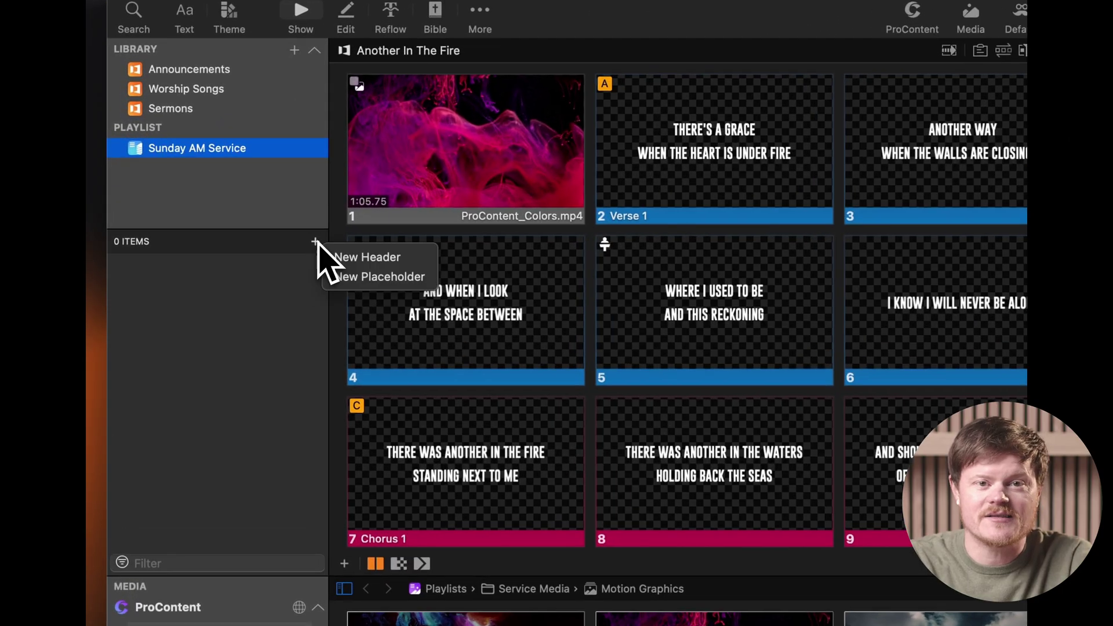
{"action": "left_click", "coordinate": [346, 258]}
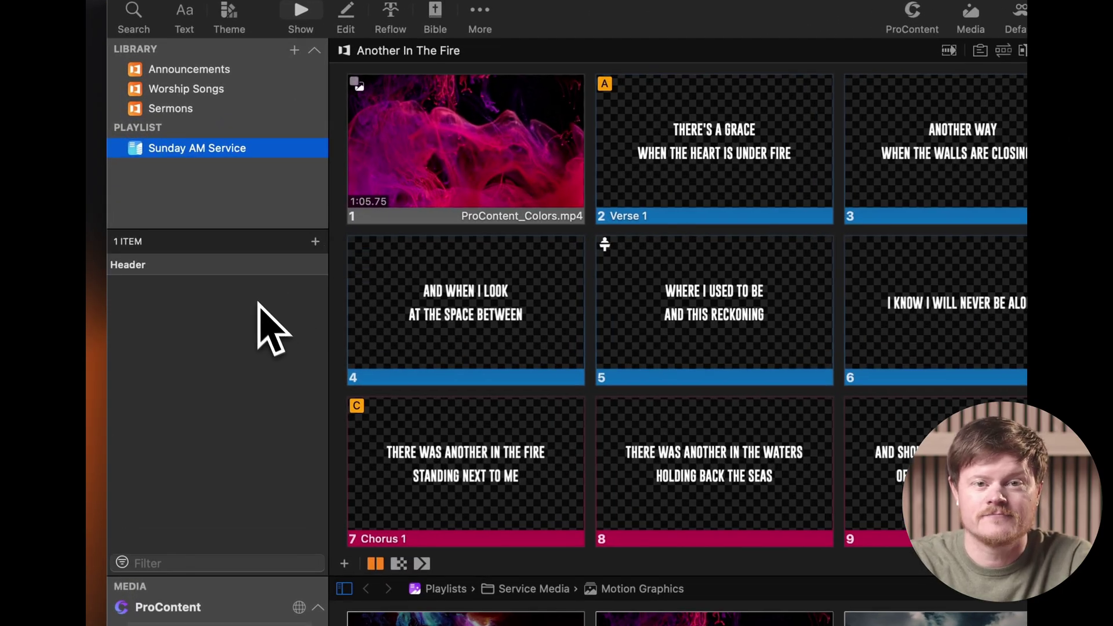
{"action": "left_click", "coordinate": [219, 272]}
{"action": "double_click", "coordinate": [217, 270]}
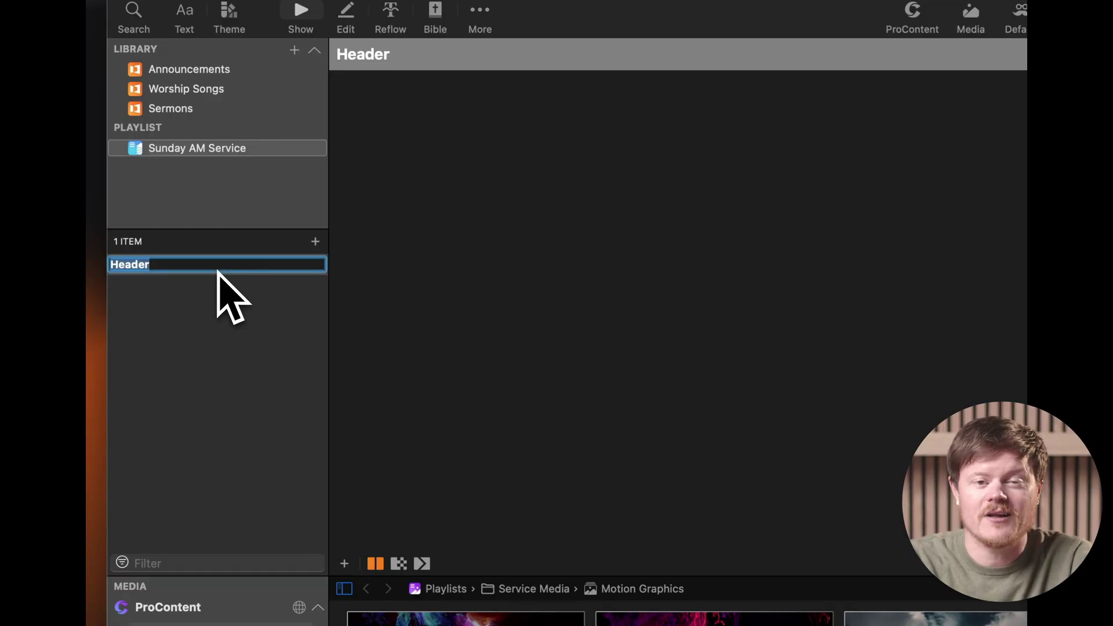
{"action": "key", "text": "Return"}
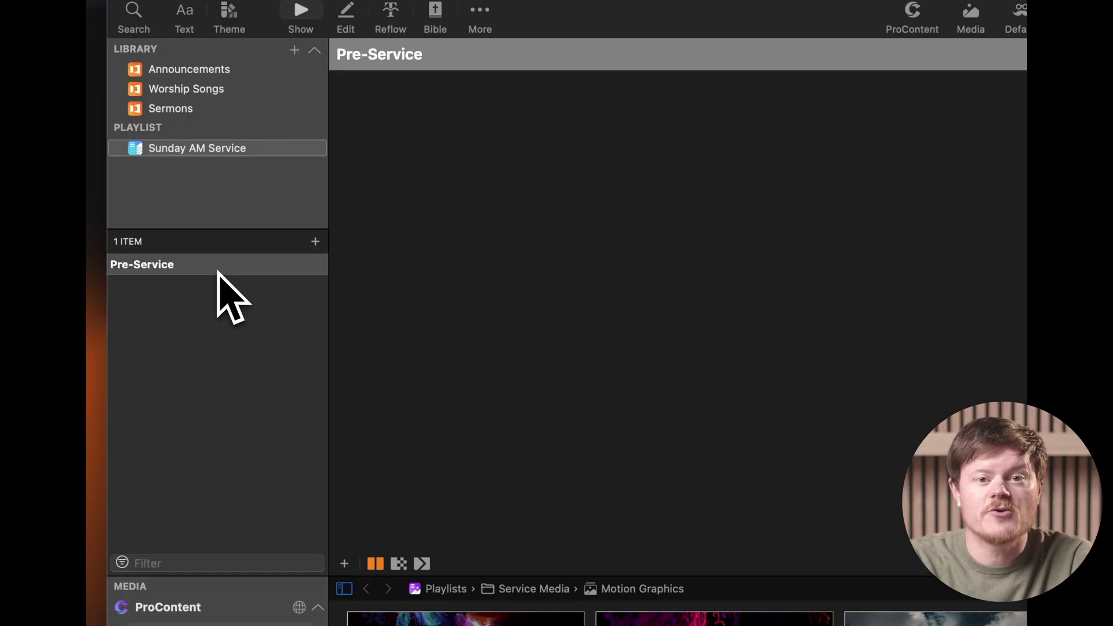
Step: Colour the Pre-Service header teal
{"action": "right_click", "coordinate": [207, 267]}
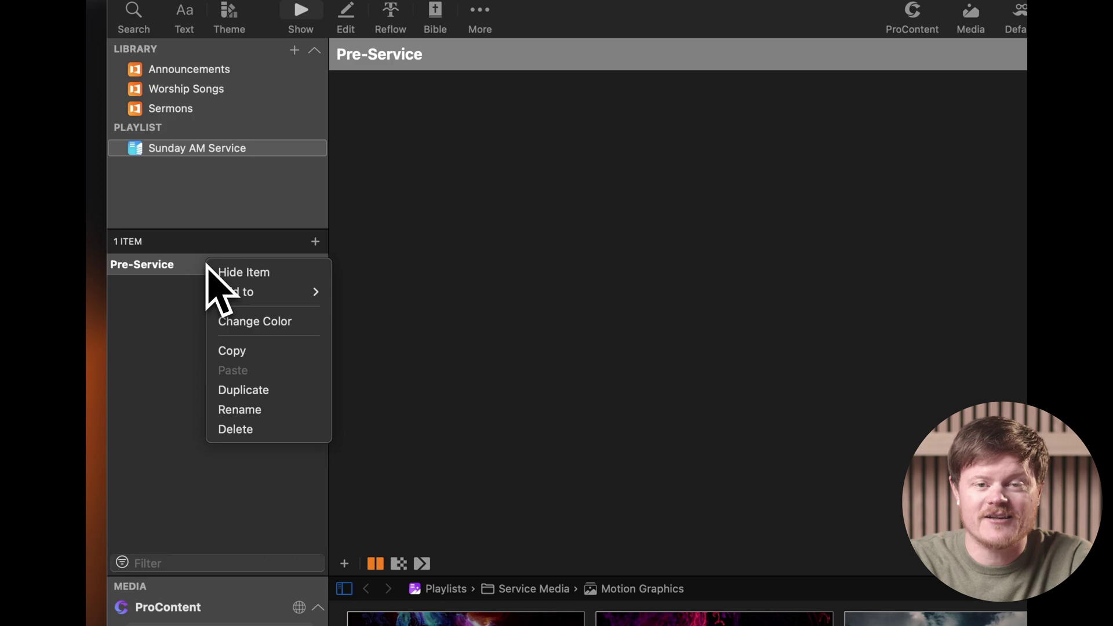
{"action": "left_click", "coordinate": [249, 321]}
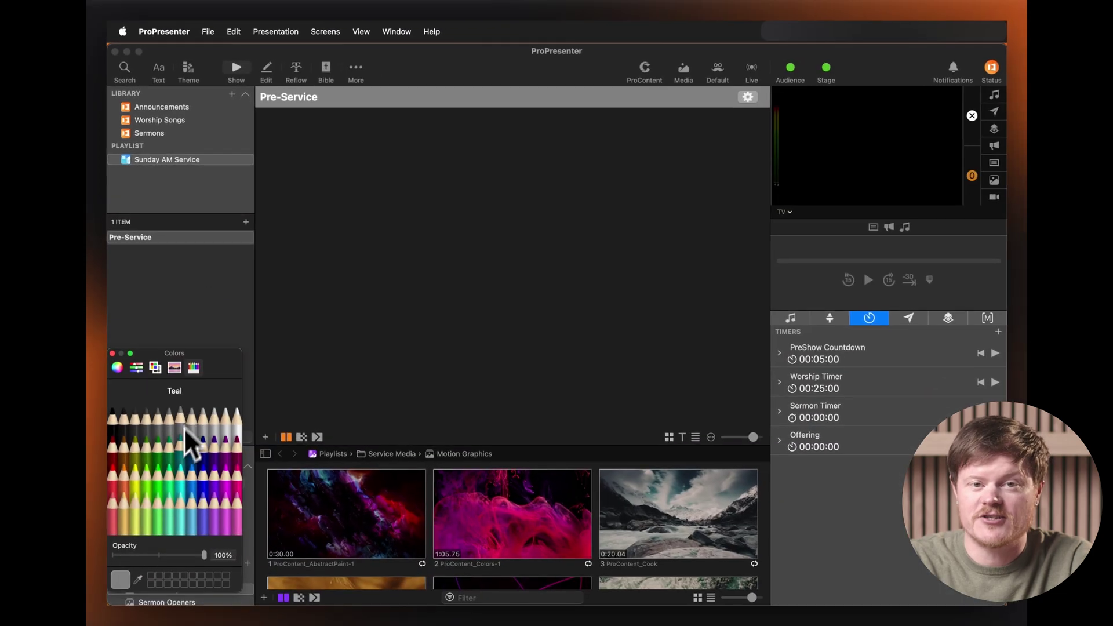
{"action": "left_click", "coordinate": [183, 428]}
{"action": "left_click", "coordinate": [184, 318]}
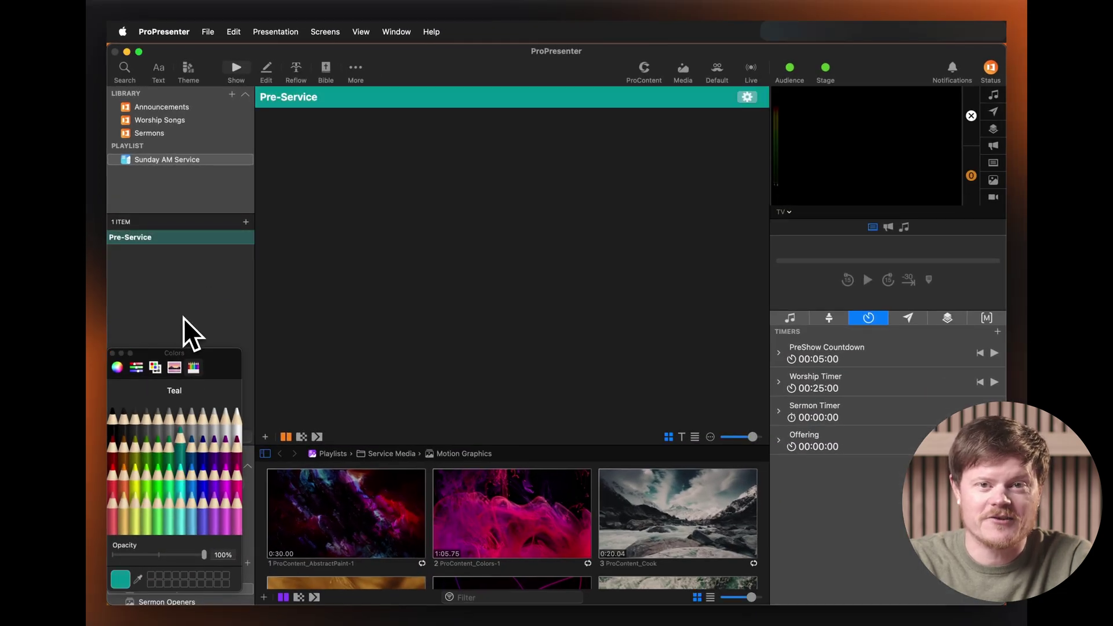
{"action": "left_click", "coordinate": [113, 353]}
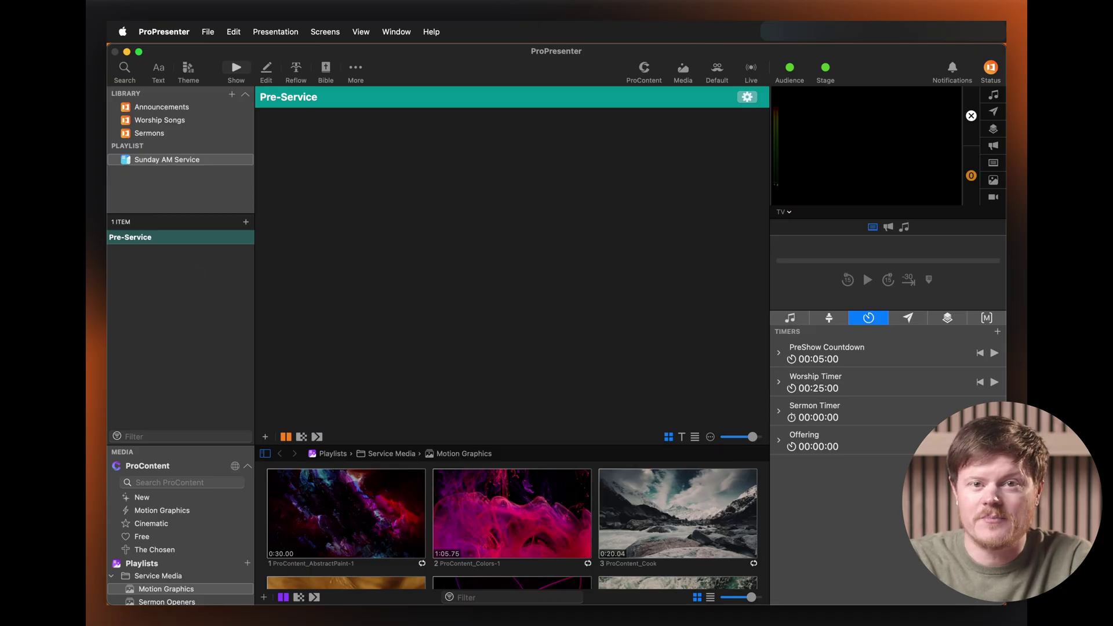
{"action": "left_click", "coordinate": [246, 222]}
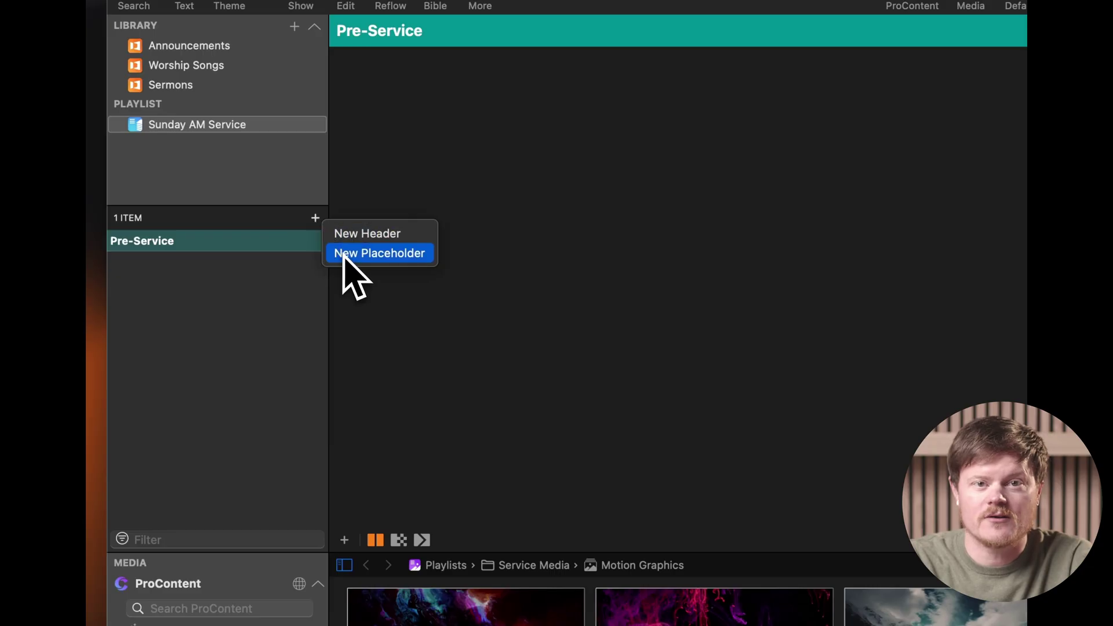
Step: Add an 'Announcements' placeholder and move it under the Pre-Service header
{"action": "left_click", "coordinate": [345, 253]}
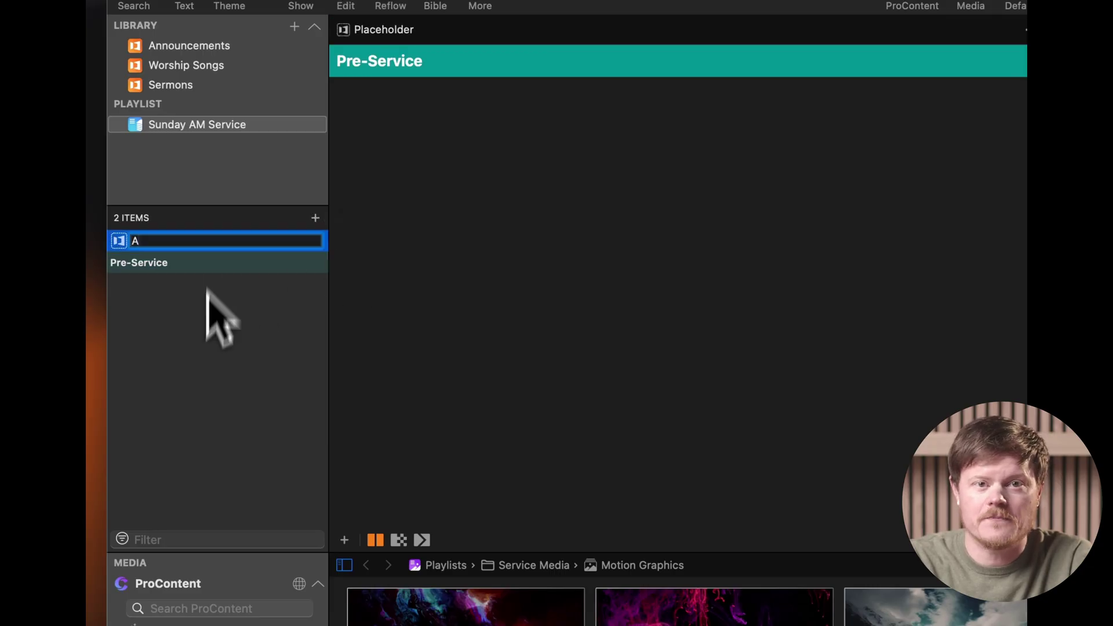
{"action": "type", "text": "Announcemen"}
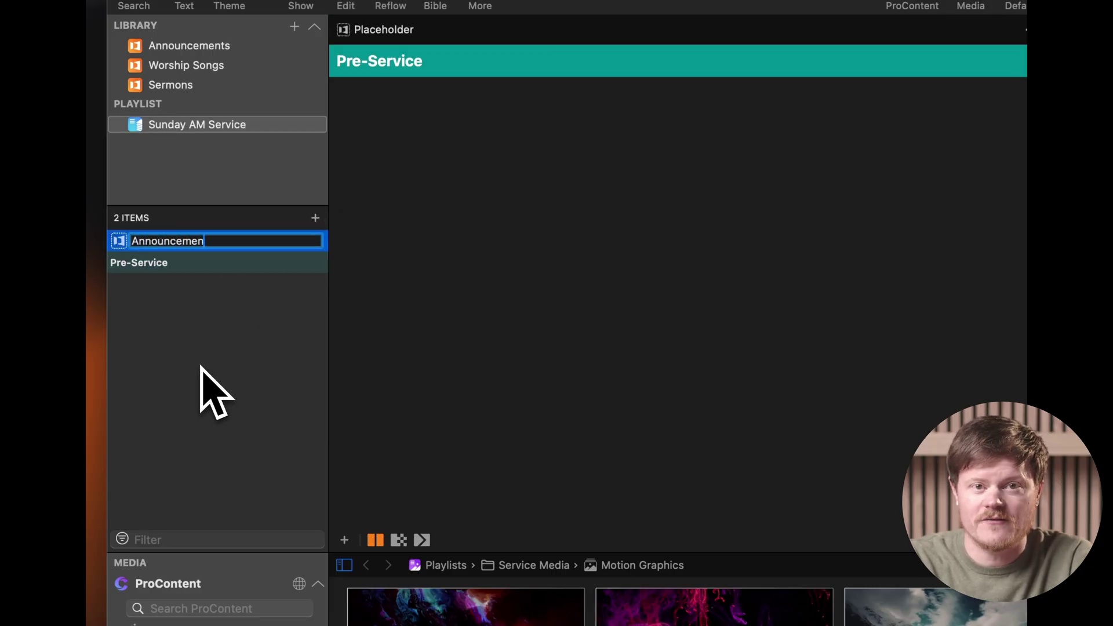
{"action": "type", "text": "ts"}
{"action": "key", "text": "Return"}
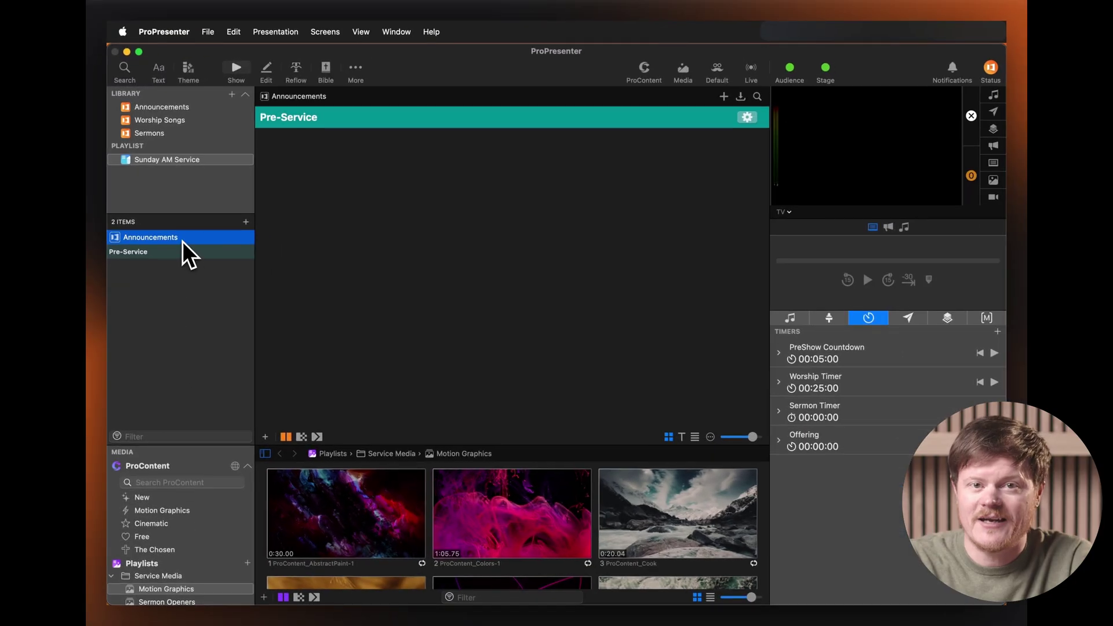
{"action": "left_click_drag", "start_coordinate": [215, 241], "coordinate": [180, 266]}
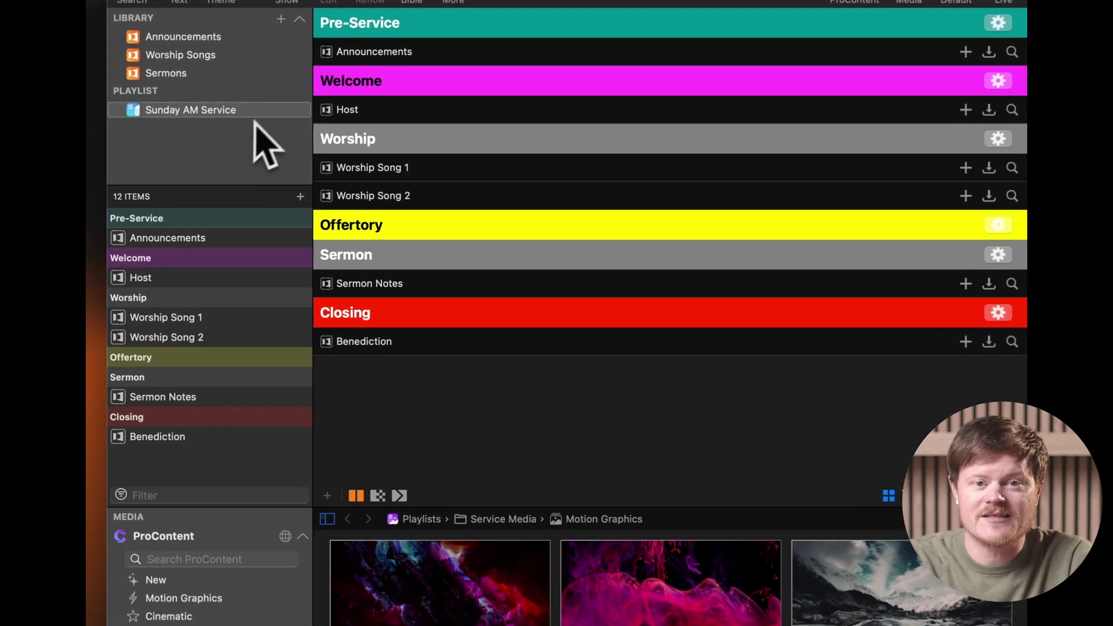
{"action": "right_click", "coordinate": [218, 163]}
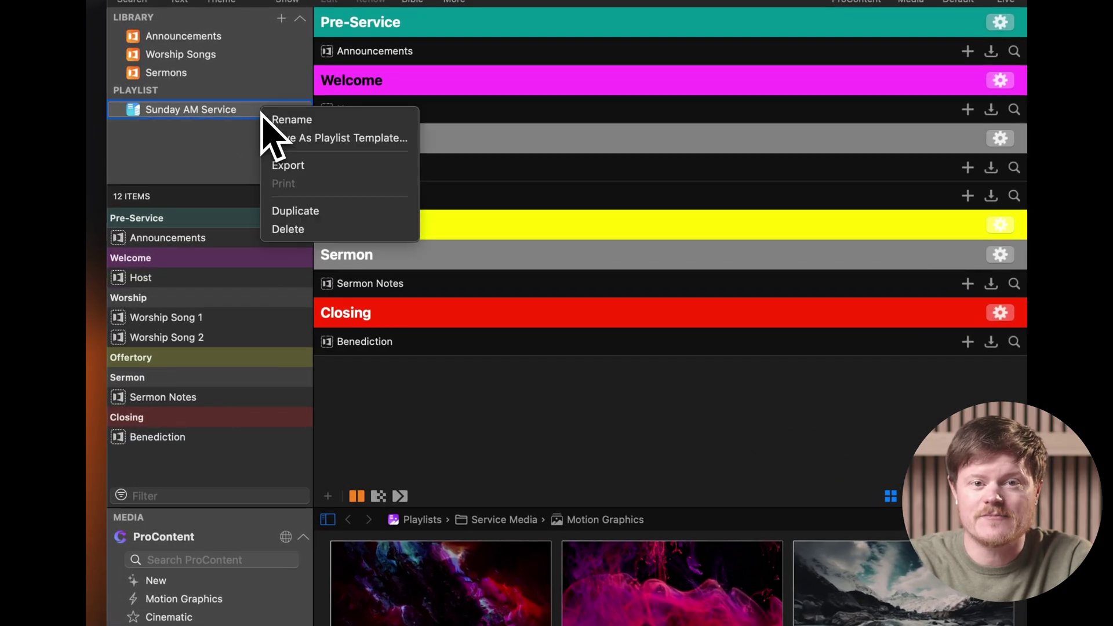
Step: Save Sunday AM Service as a playlist template, then delete the original playlist
{"action": "left_click", "coordinate": [342, 139]}
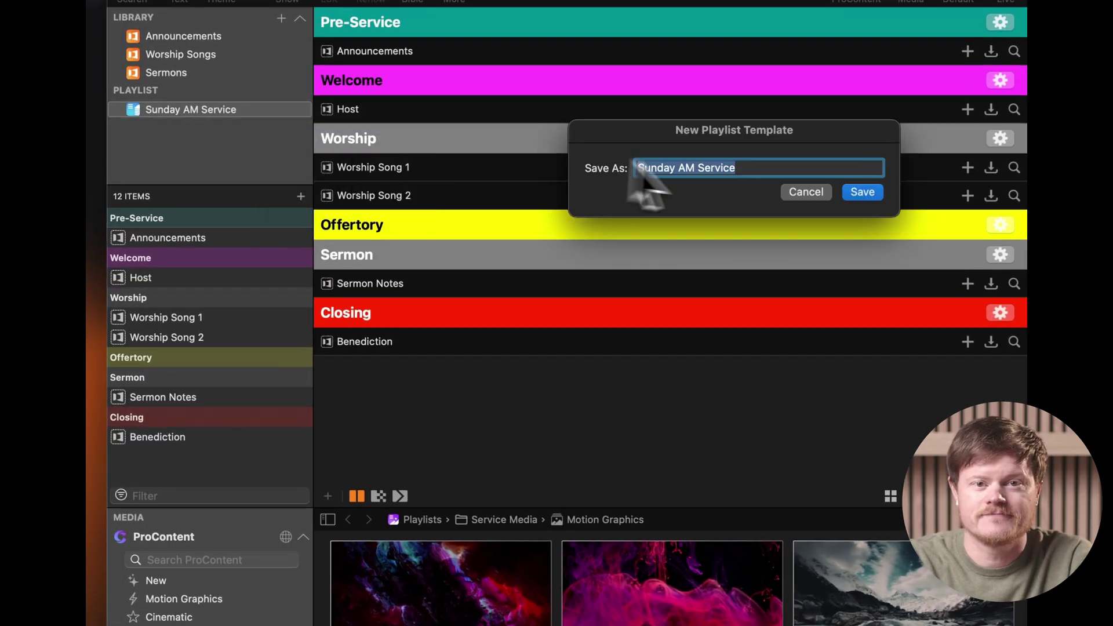
{"action": "left_click", "coordinate": [863, 192]}
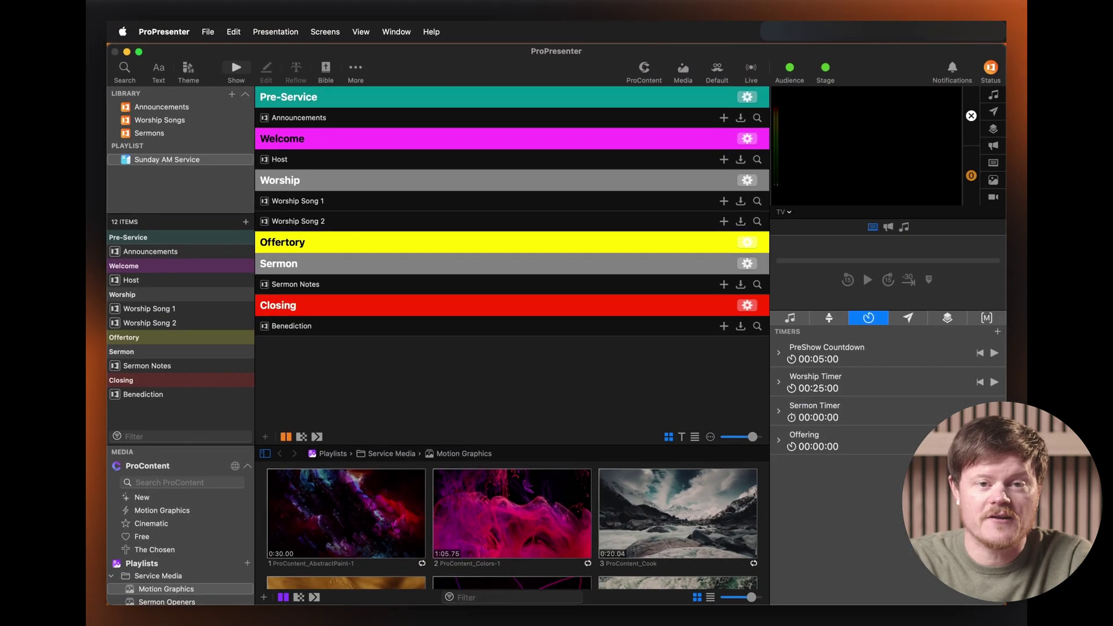
{"action": "right_click", "coordinate": [227, 161]}
{"action": "left_click", "coordinate": [242, 241]}
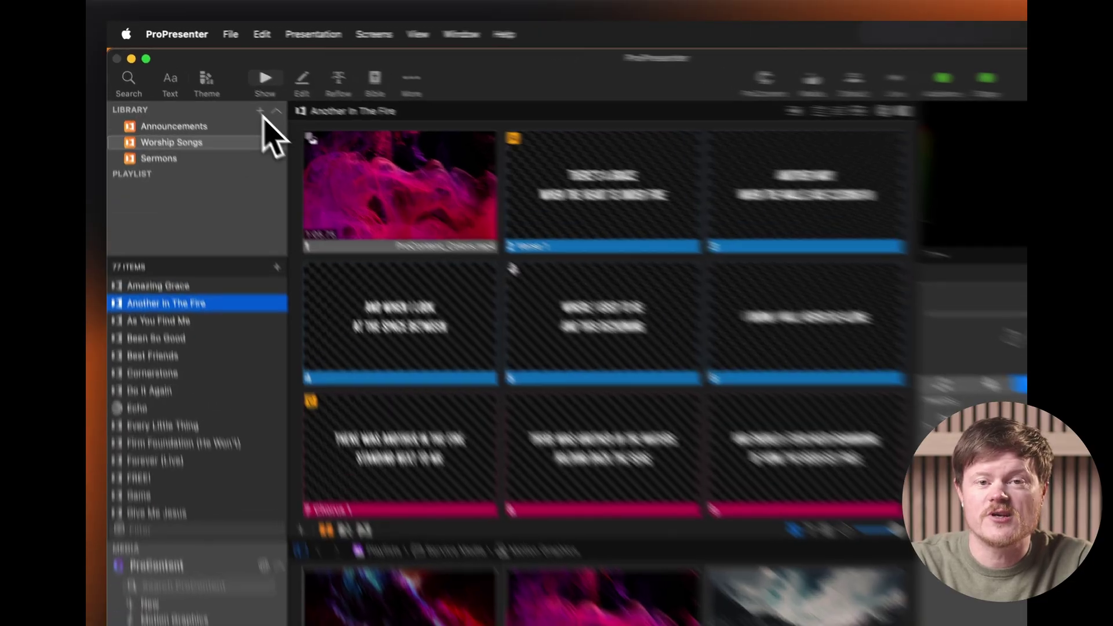
Step: Create a playlist from the Sunday AM Service template and rename it '01-01-25'
{"action": "left_click", "coordinate": [231, 94]}
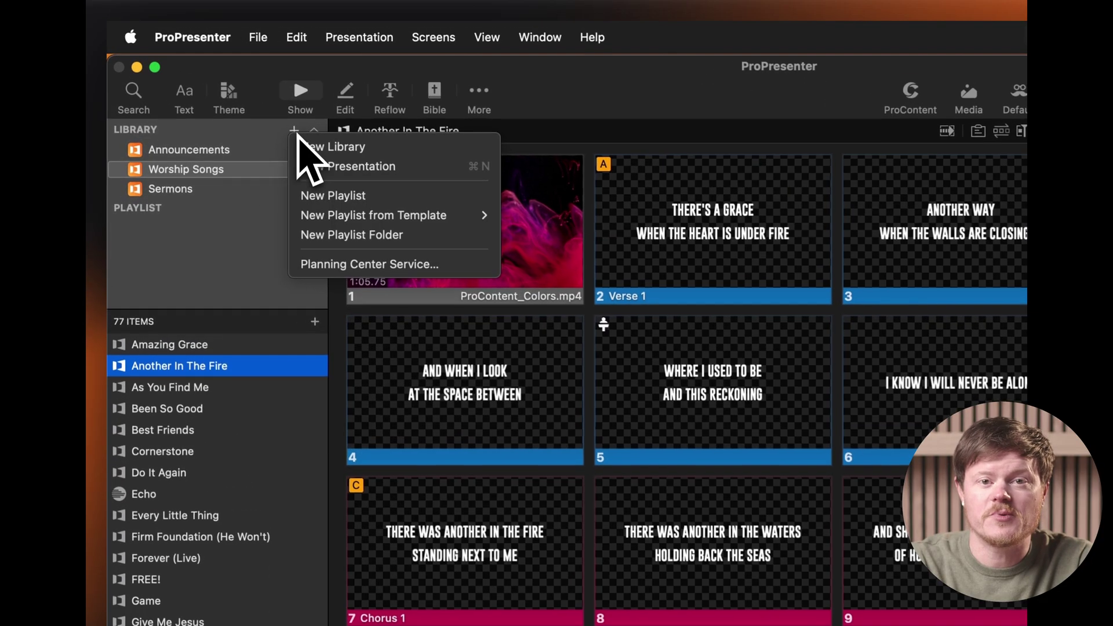
{"action": "mouse_move", "coordinate": [464, 218]}
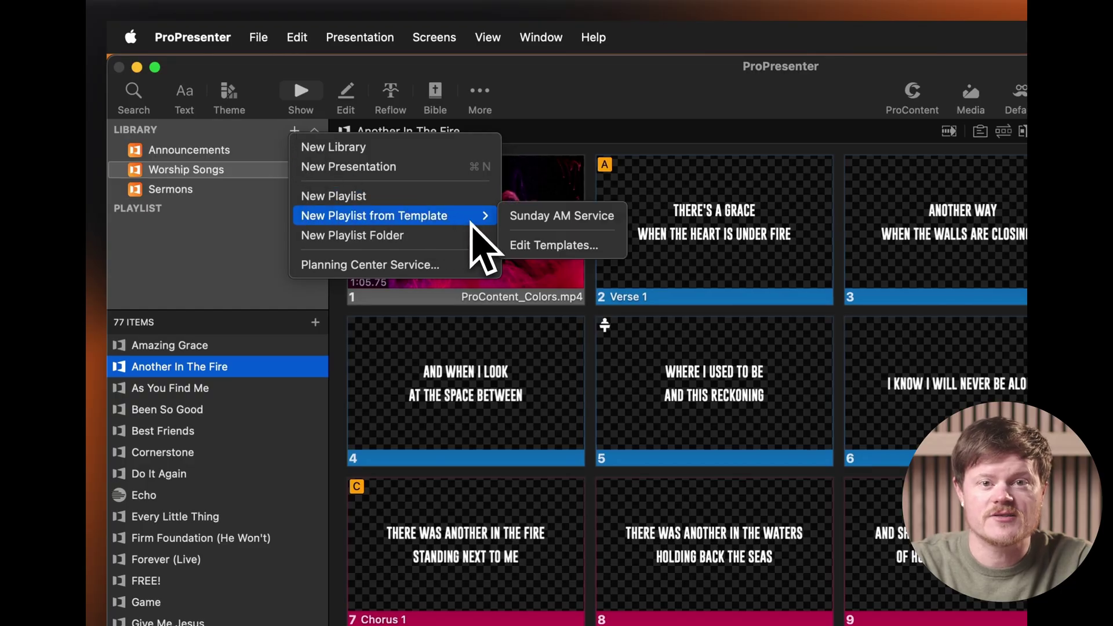
{"action": "left_click", "coordinate": [532, 216]}
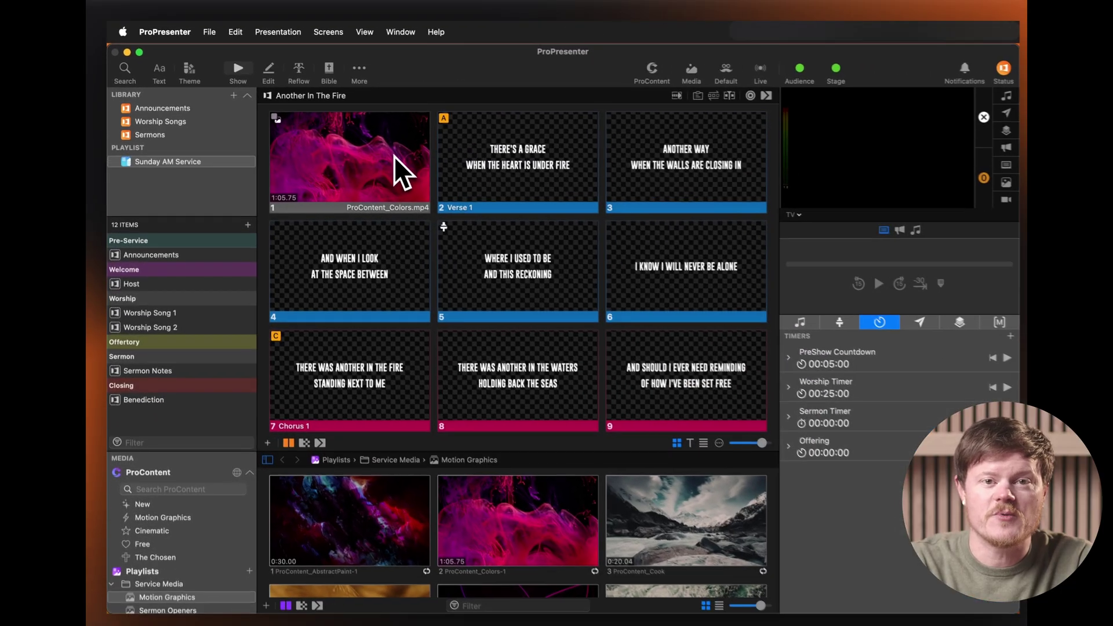
{"action": "right_click", "coordinate": [214, 164]}
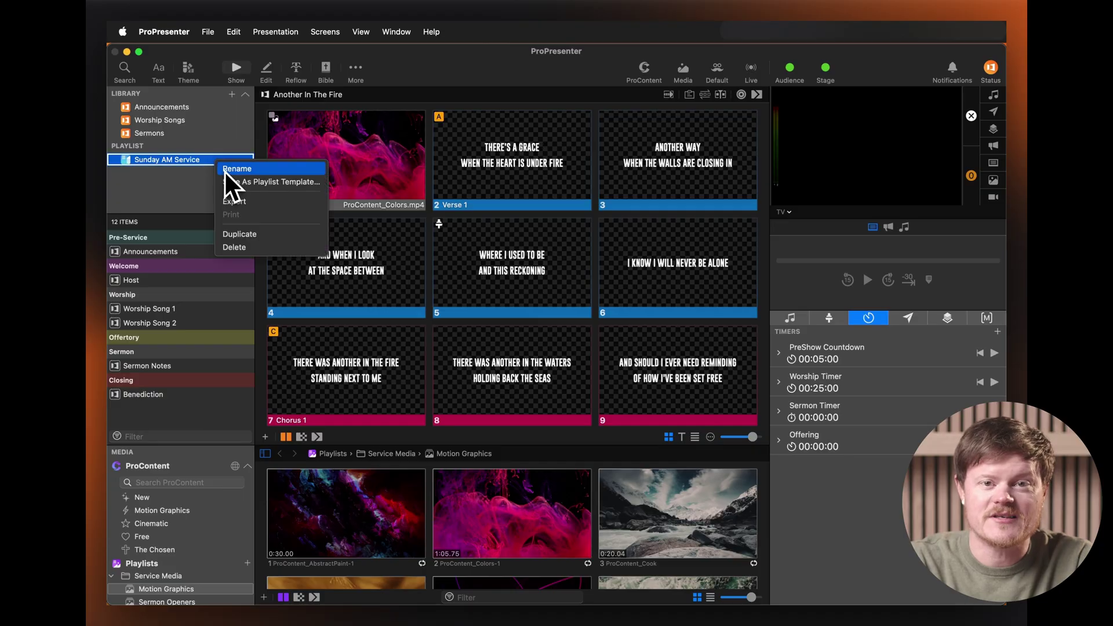
{"action": "left_click", "coordinate": [224, 171]}
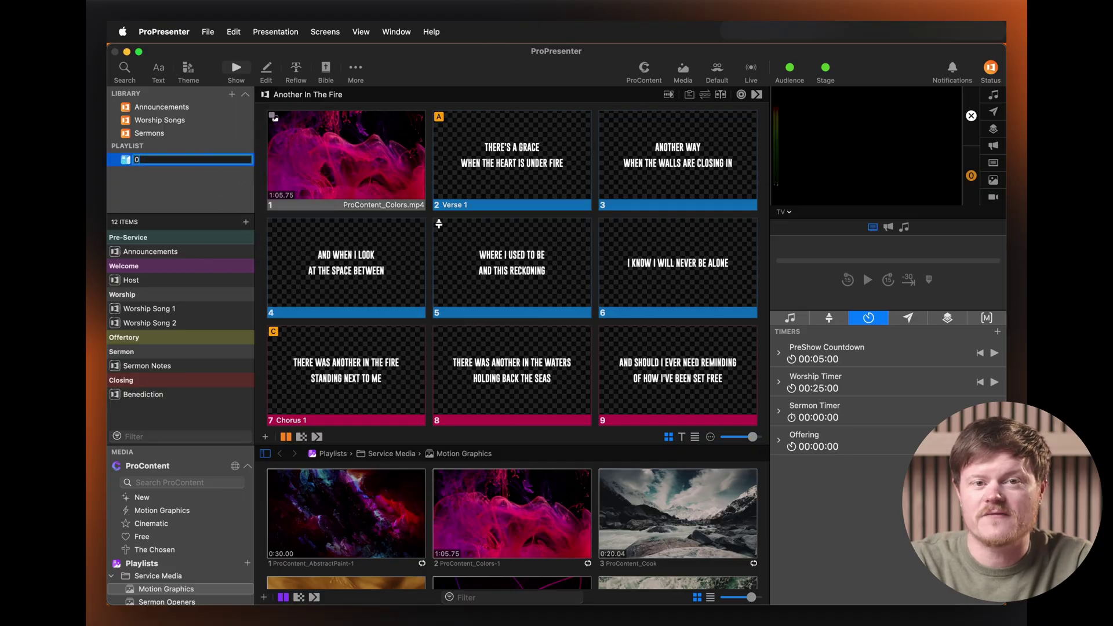
{"action": "key", "text": "Return"}
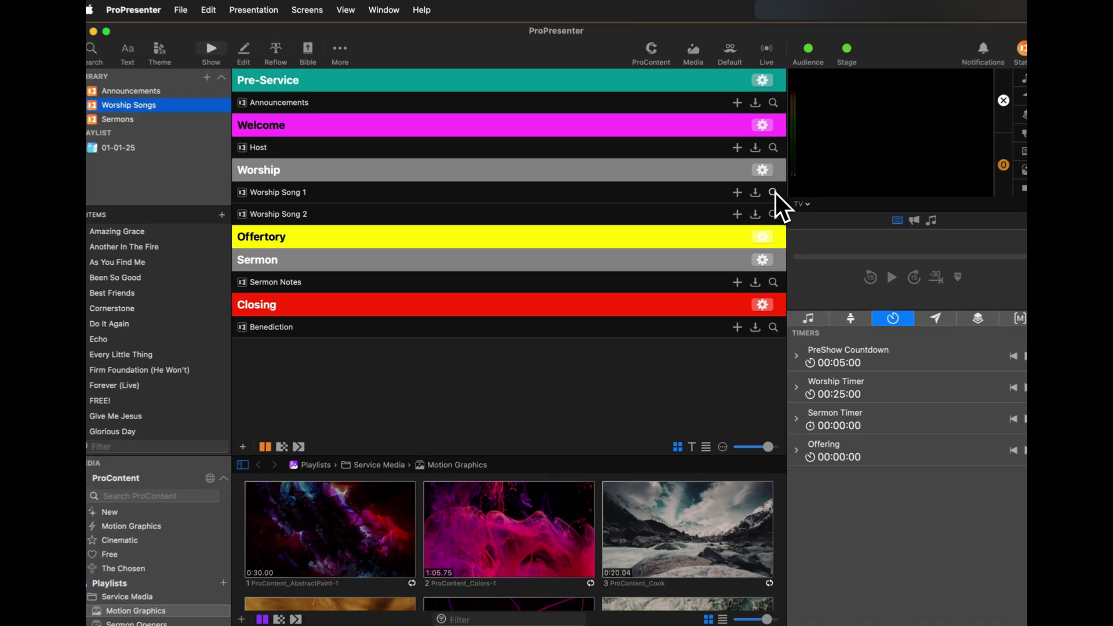
Step: Link the song 'Another In The Fire' to the Worship Song 1 placeholder
{"action": "left_click", "coordinate": [757, 201]}
{"action": "type", "text": "and"}
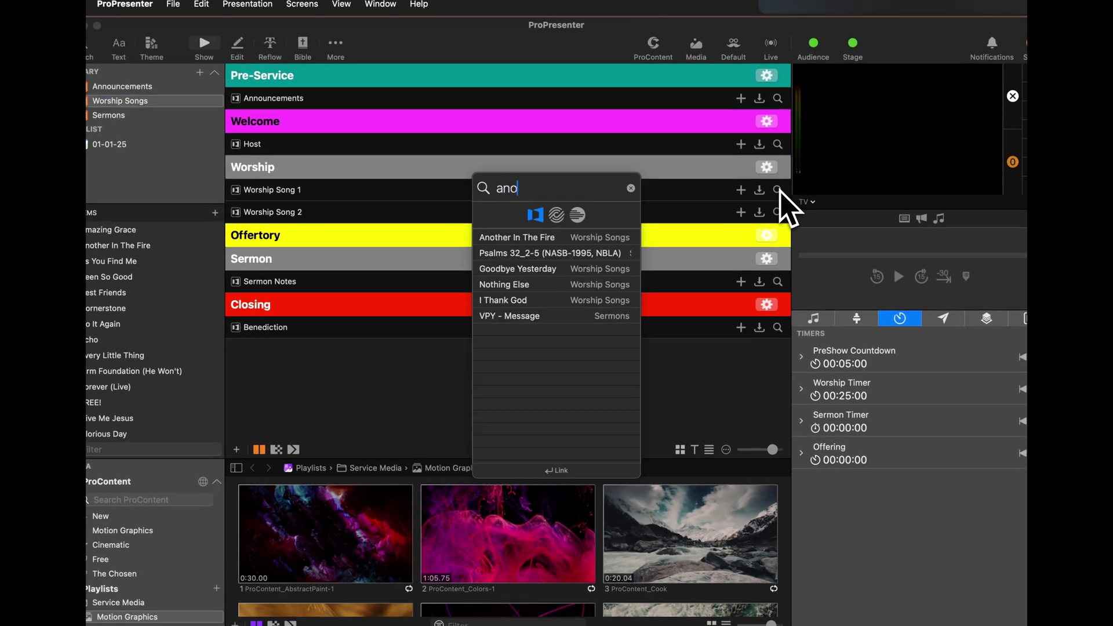
{"action": "mouse_move", "coordinate": [622, 239]}
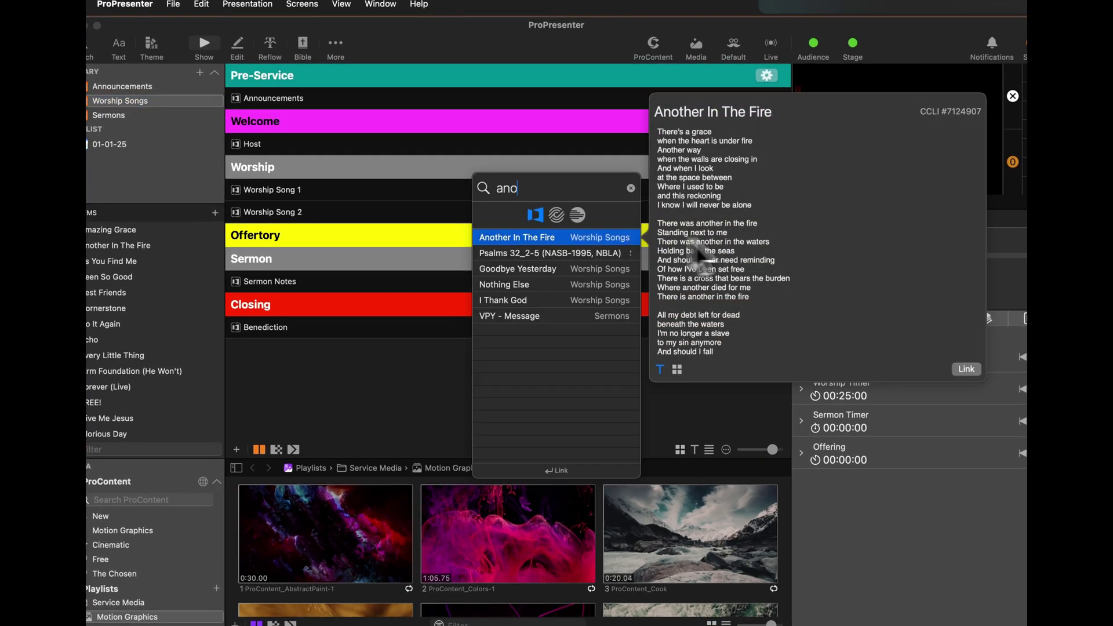
{"action": "left_click", "coordinate": [971, 371]}
{"action": "scroll", "coordinate": [671, 297], "scroll_direction": "down", "scroll_amount": 20}
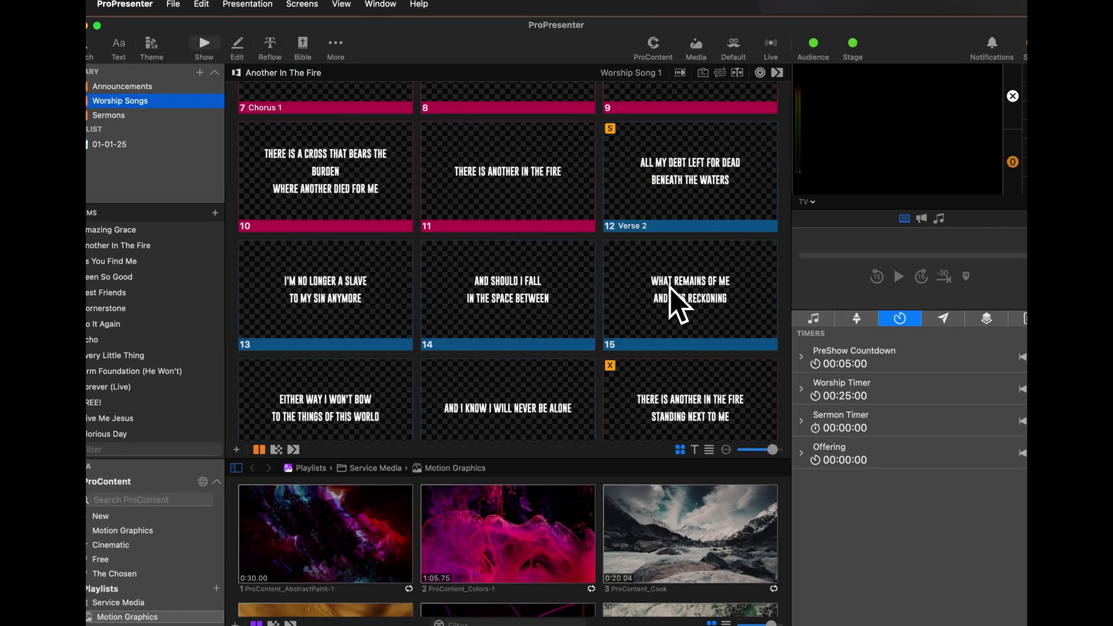
Step: Import Good Grace.pro and add it to playlist 01-01-25 for Worship Song 2
{"action": "key", "text": "super+i"}
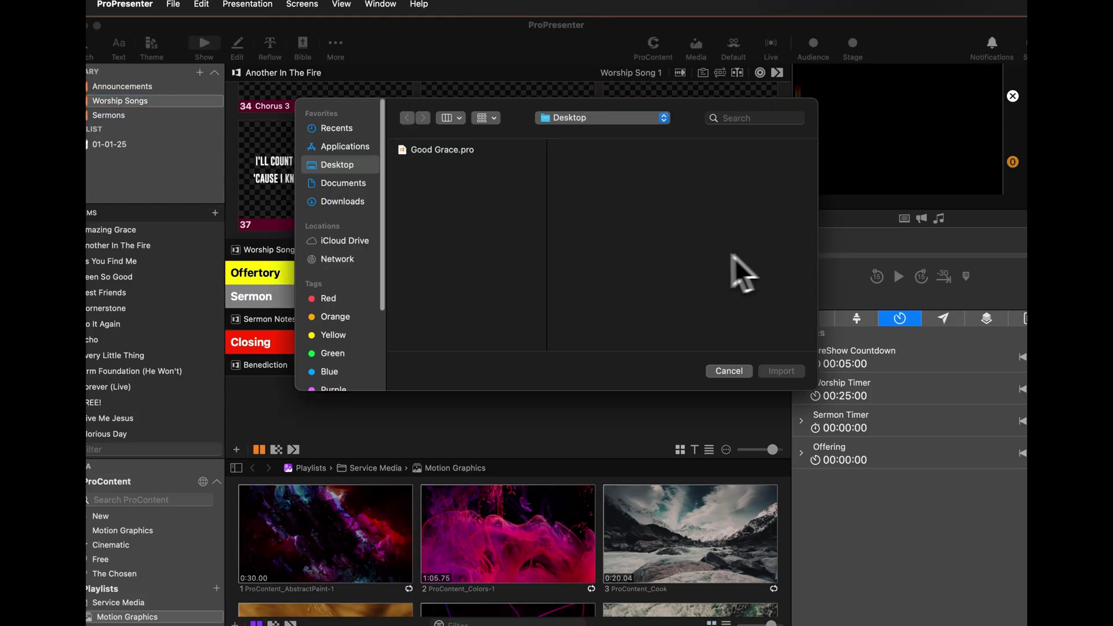
{"action": "left_click", "coordinate": [510, 152]}
{"action": "left_click", "coordinate": [780, 373]}
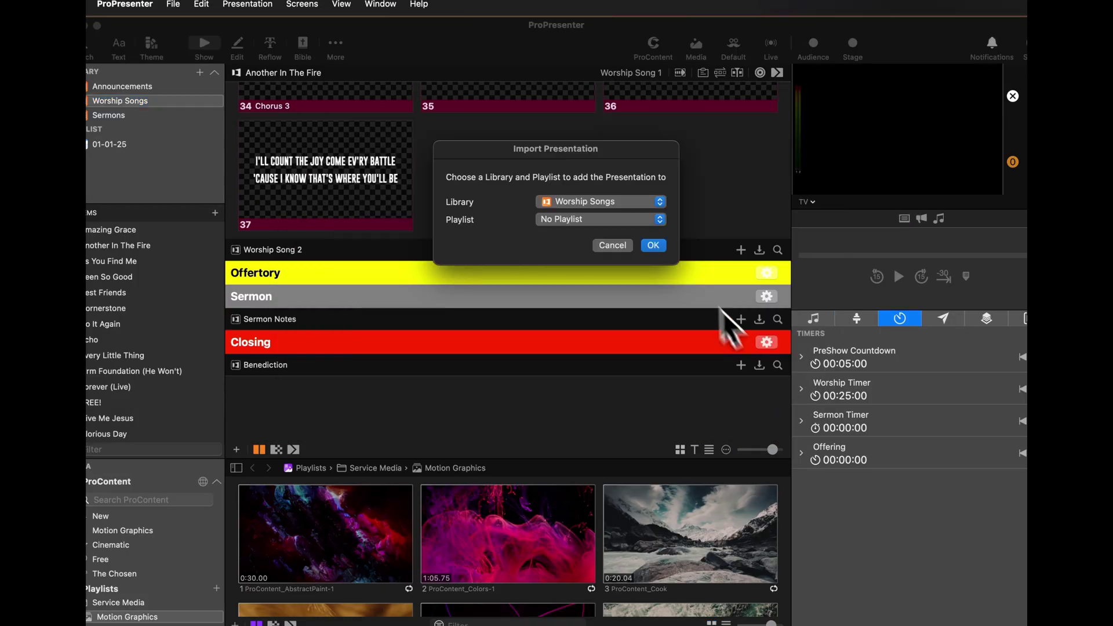
{"action": "left_click", "coordinate": [634, 220]}
{"action": "left_click", "coordinate": [634, 235]}
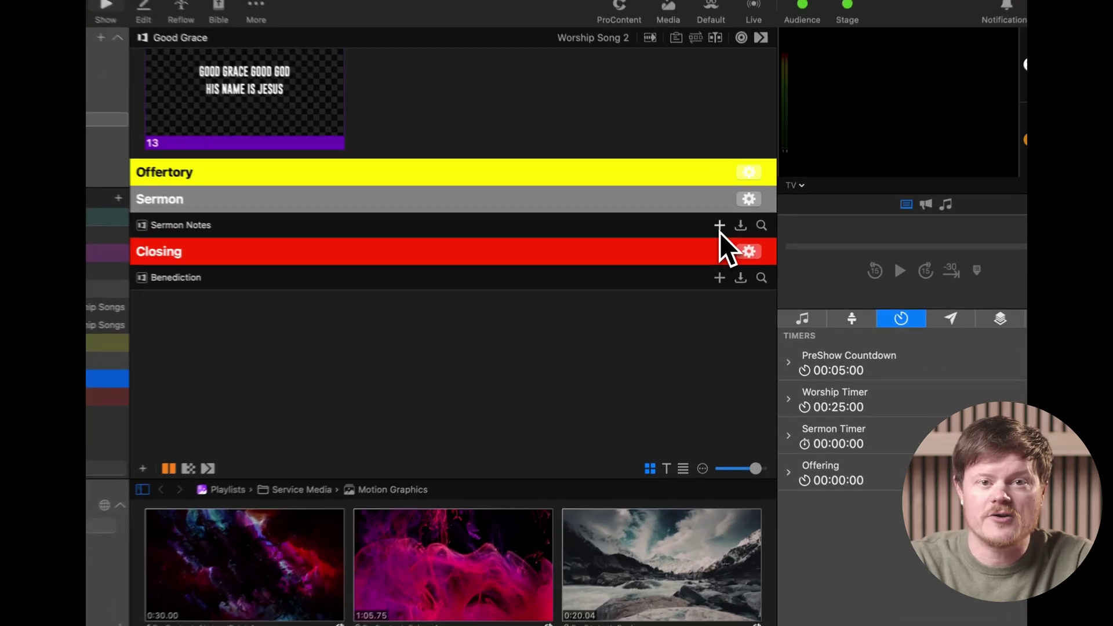
Step: Create a 'Keep it Real' presentation in the Sermons library and delete the Offertory header
{"action": "left_click", "coordinate": [724, 244]}
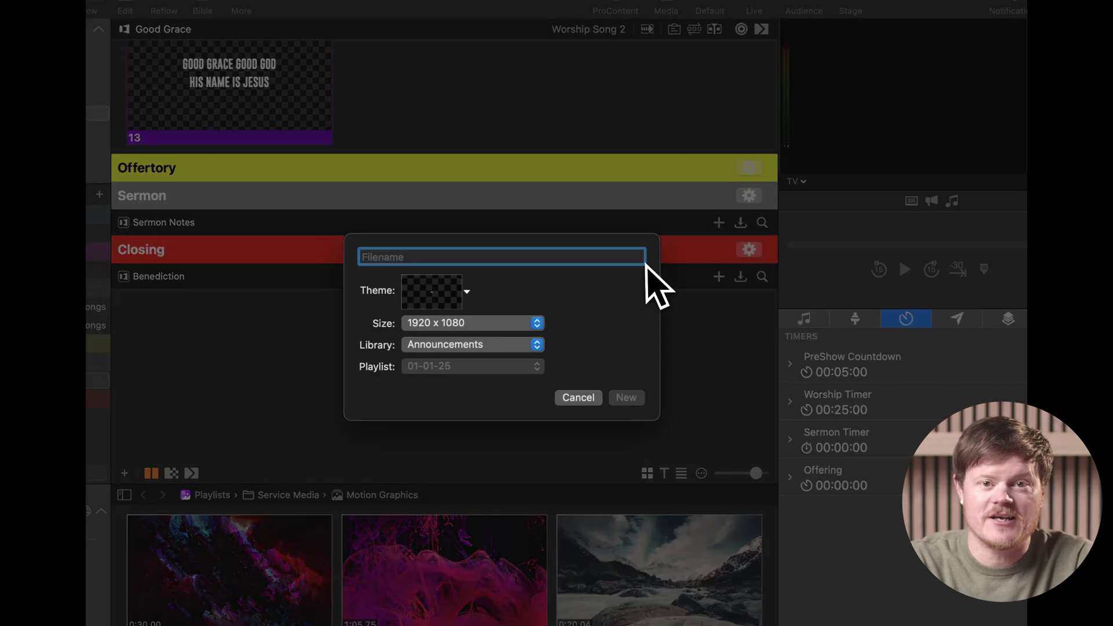
{"action": "type", "text": "Keep it Real"}
{"action": "left_click", "coordinate": [473, 344]}
{"action": "left_click", "coordinate": [525, 377]}
{"action": "left_click", "coordinate": [625, 397]}
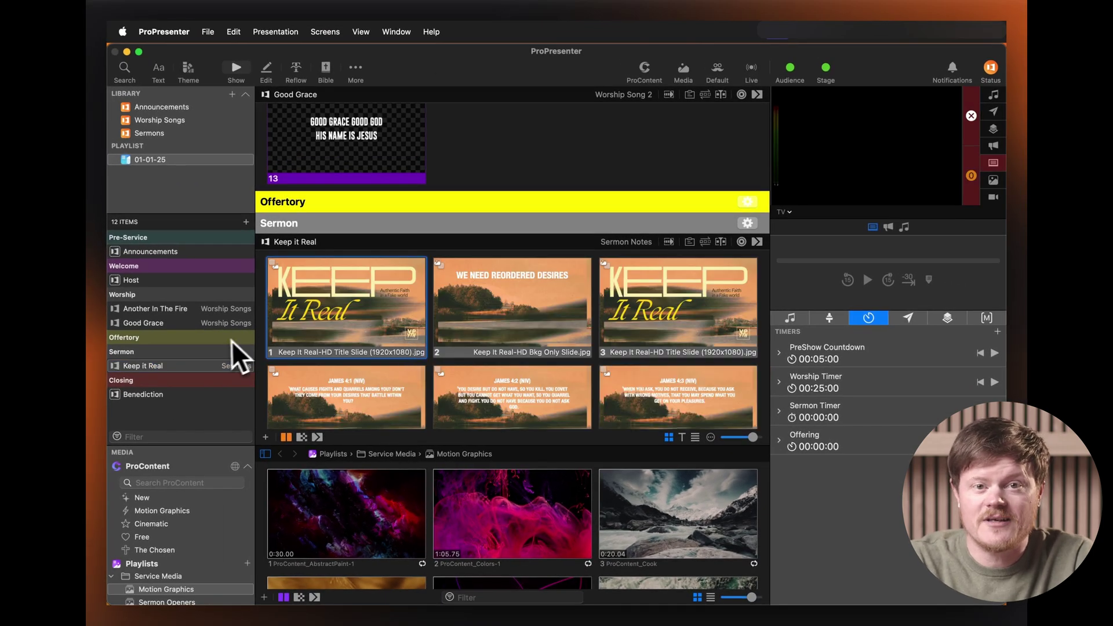
{"action": "right_click", "coordinate": [231, 342]}
{"action": "left_click", "coordinate": [241, 452]}
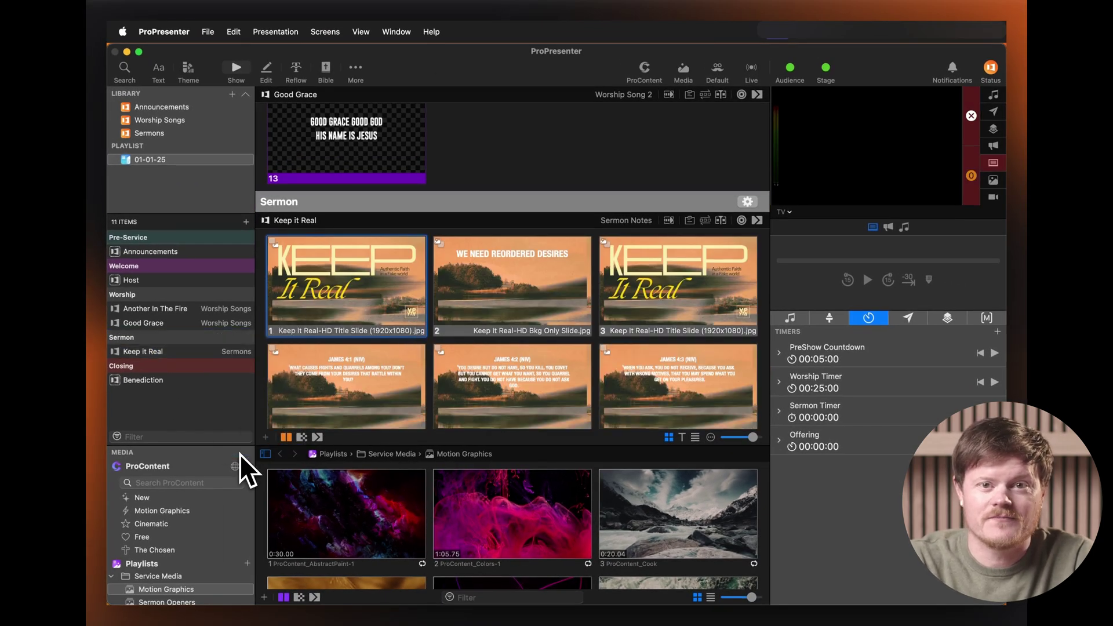